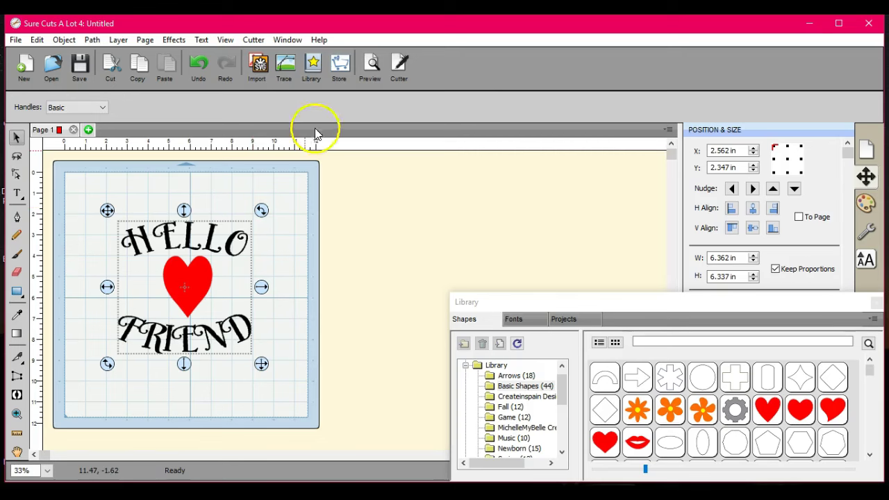
Step: Review the project information, then move the HELLO heart FRIEND design up the mat
left_click(285, 40)
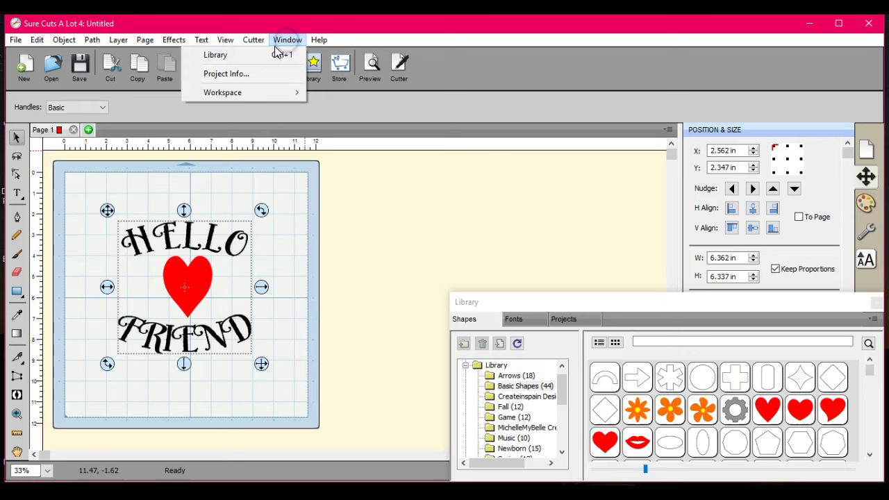
left_click(264, 76)
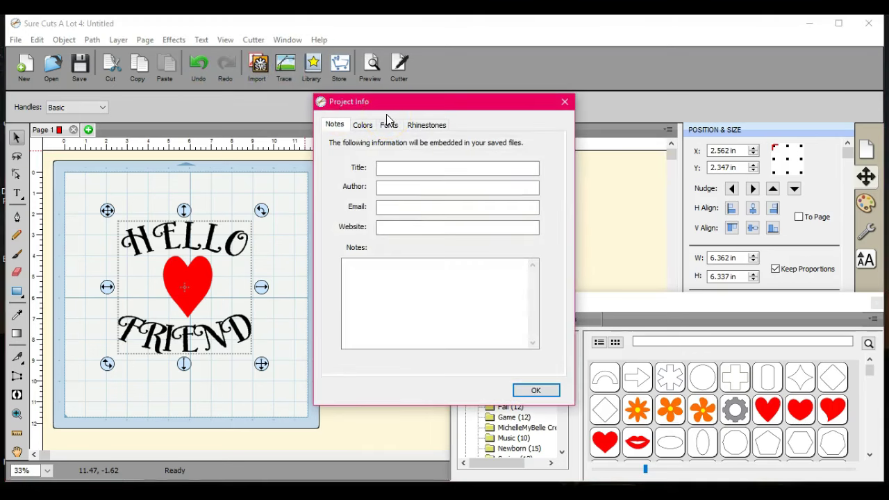
left_click(565, 101)
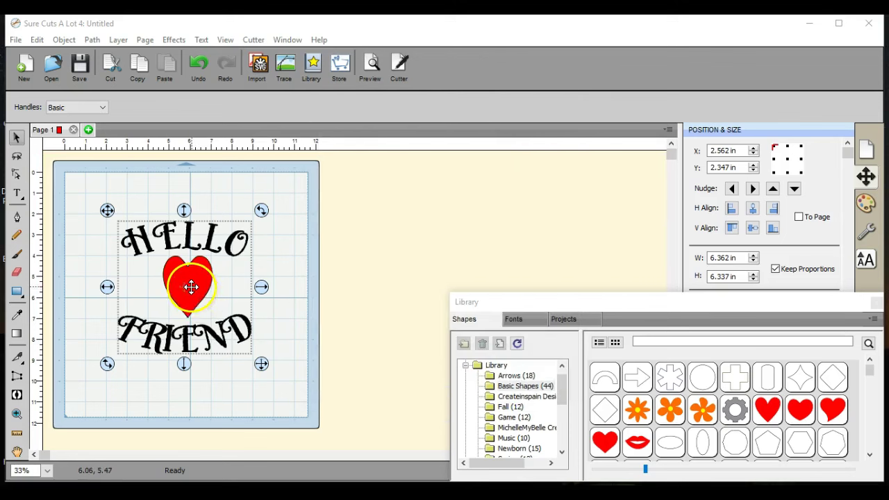
left_click_drag(191, 287, 192, 252)
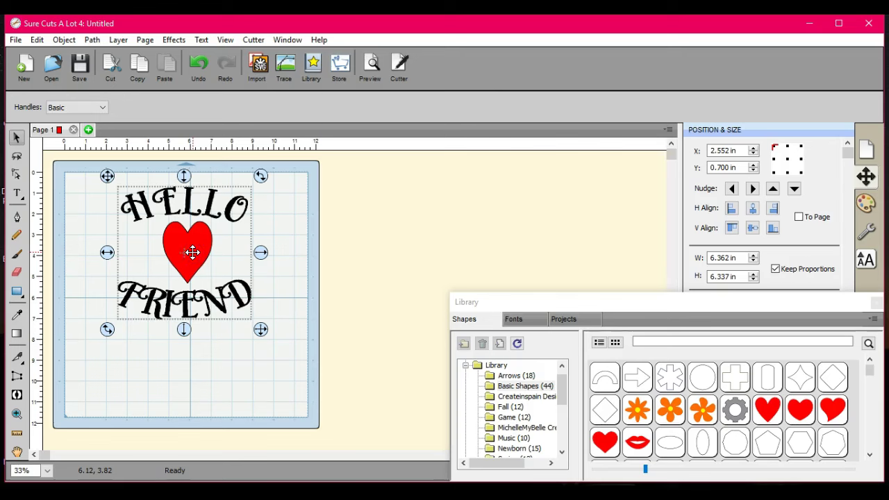
Step: Add the text 'honeybee' near the bottom-right corner of the mat
left_click(15, 193)
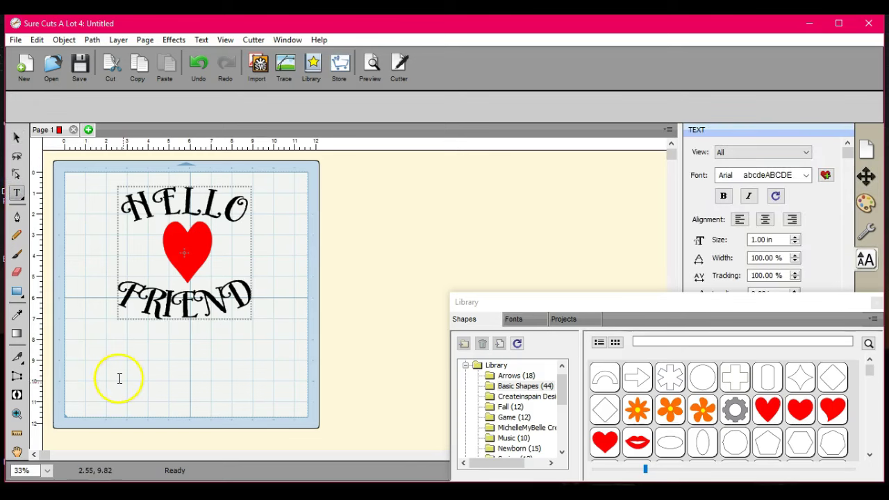
left_click(218, 404)
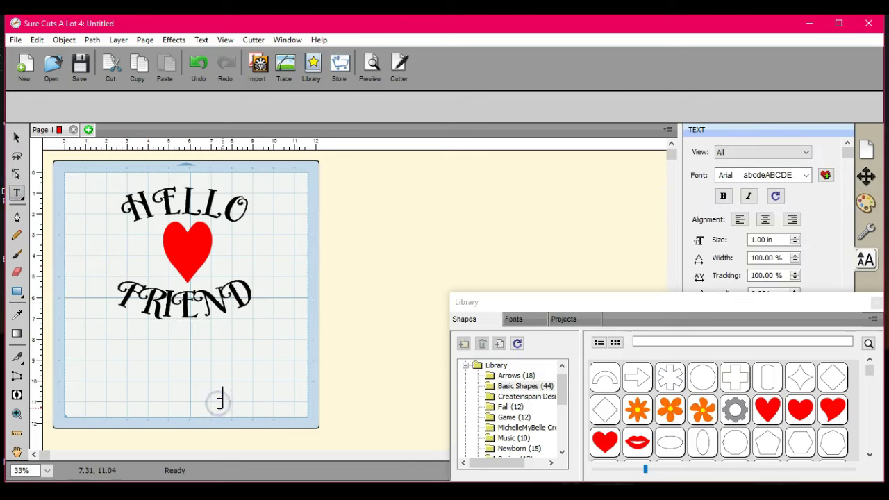
type("honeybee")
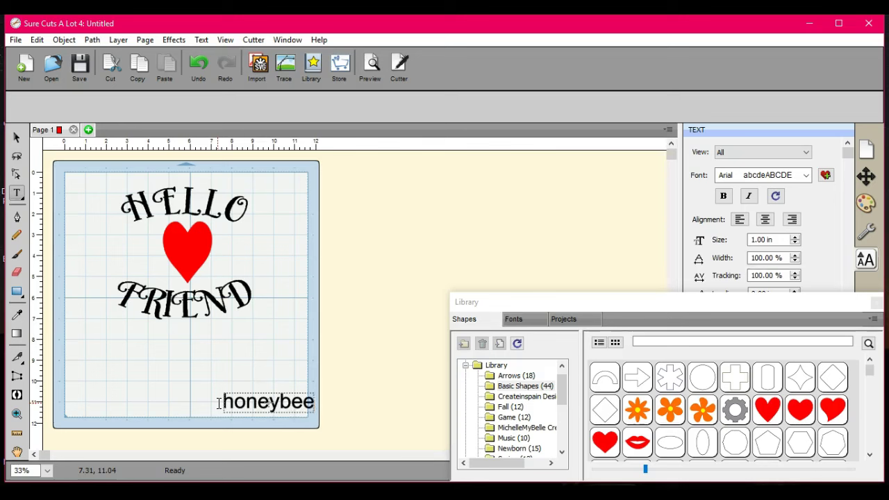
left_click(16, 138)
left_click(243, 347)
left_click_drag(300, 419, 298, 405)
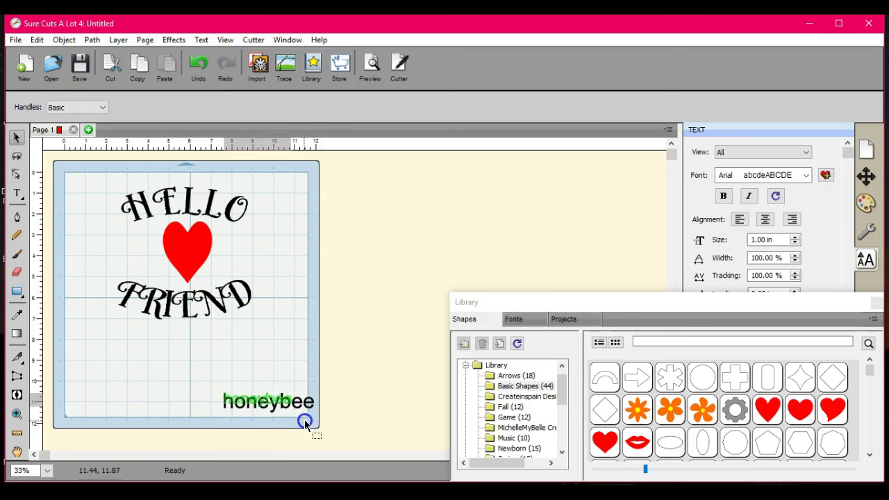
left_click(304, 420)
left_click_drag(185, 375, 229, 393)
left_click(211, 377)
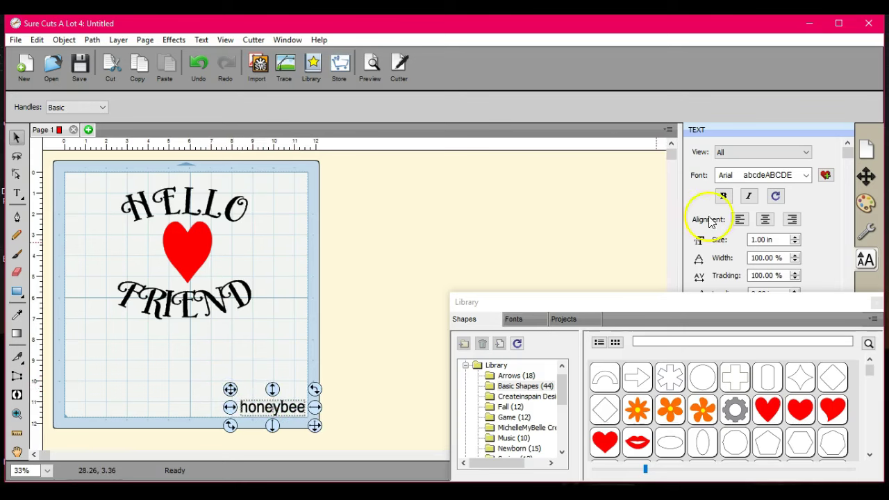
Step: Set the honeybee text's cut line type to Draw (Pen) and check it in Preview
left_click(872, 238)
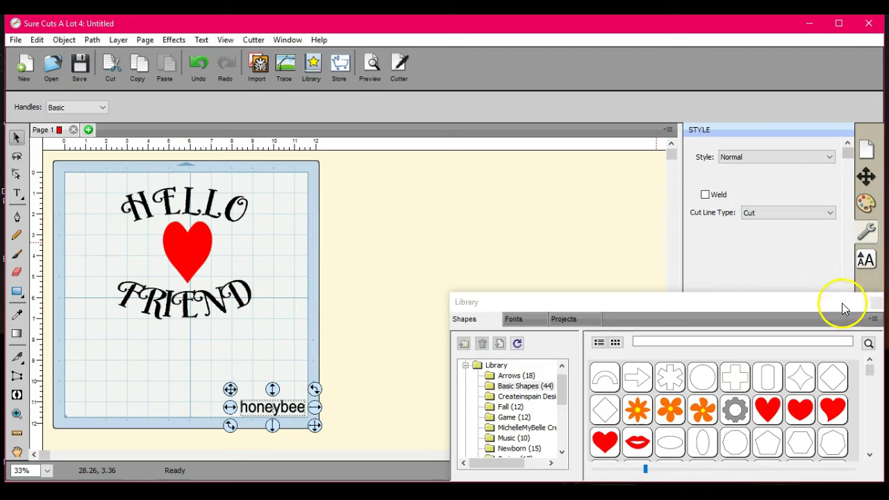
left_click_drag(842, 302, 835, 470)
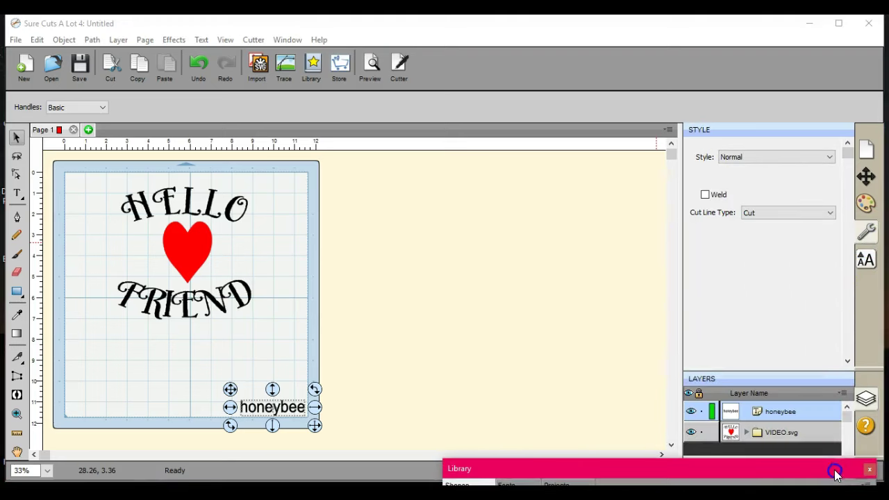
left_click(833, 221)
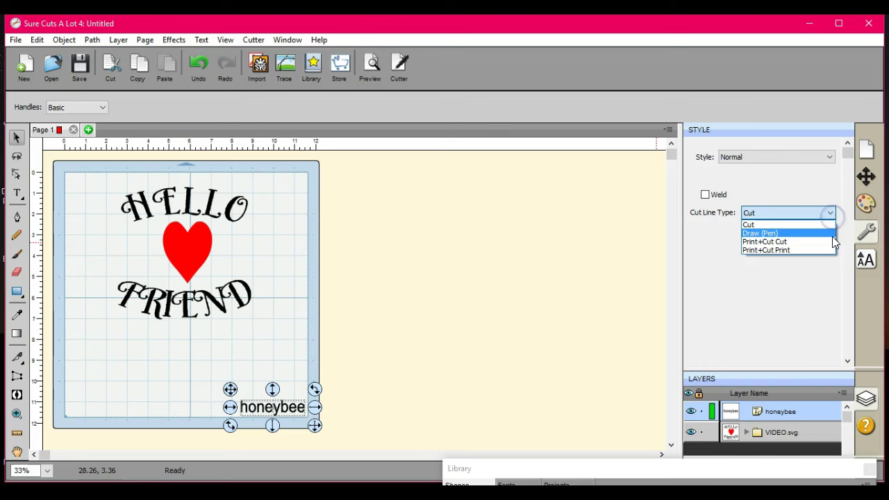
left_click(832, 232)
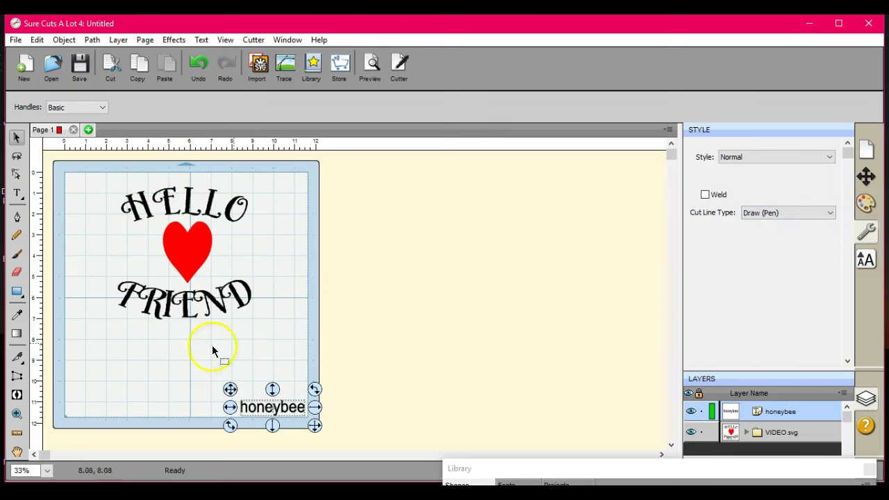
left_click(265, 415)
left_click(370, 64)
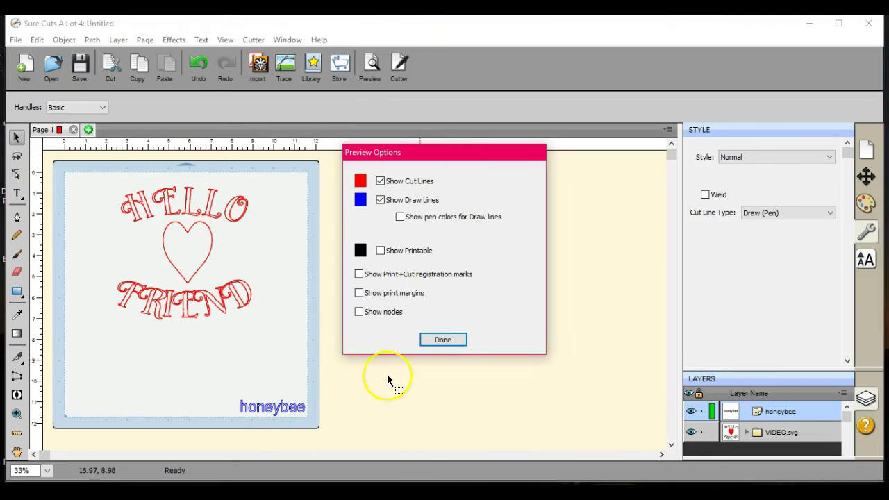
left_click(448, 340)
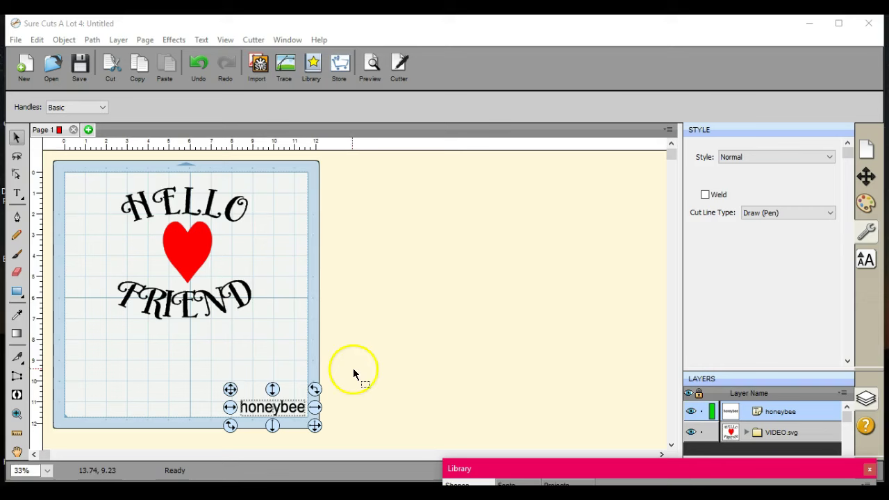
left_click(82, 199)
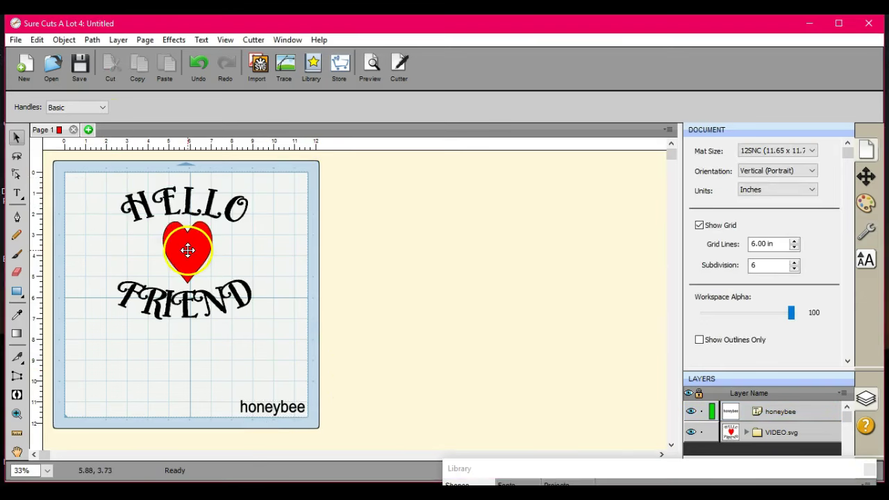
left_click(89, 130)
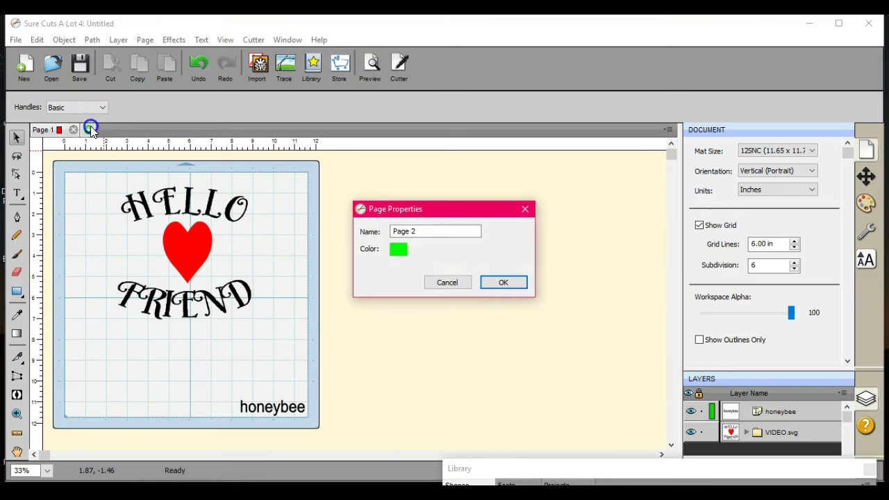
key("Return")
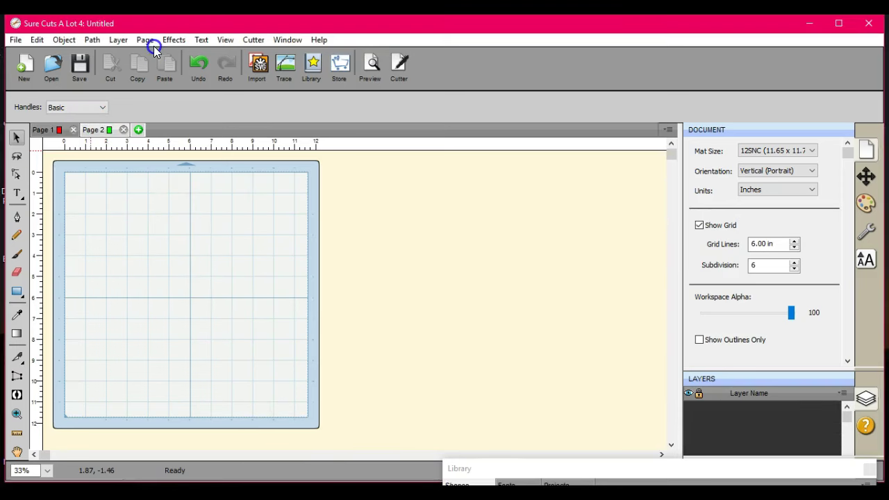
left_click(53, 64)
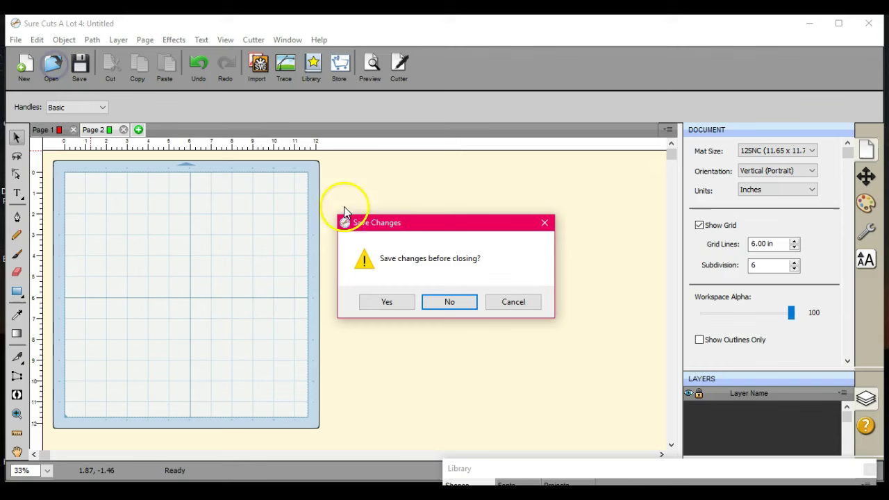
left_click(432, 302)
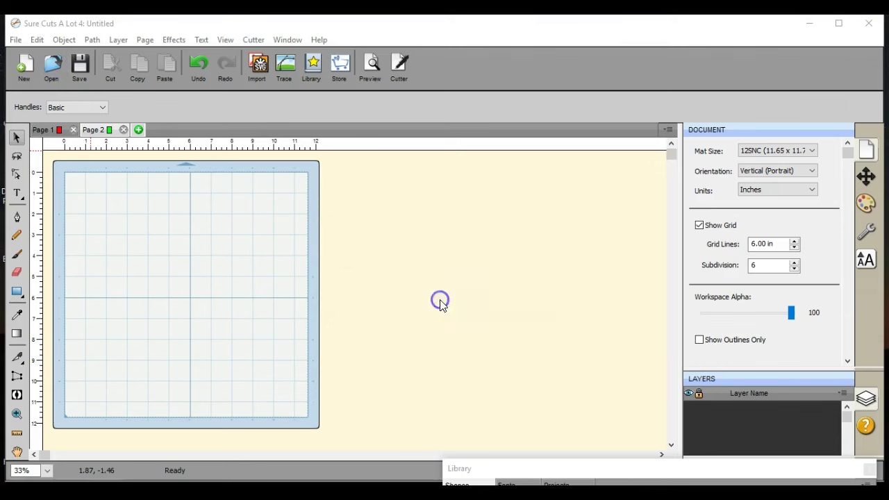
double_click(247, 254)
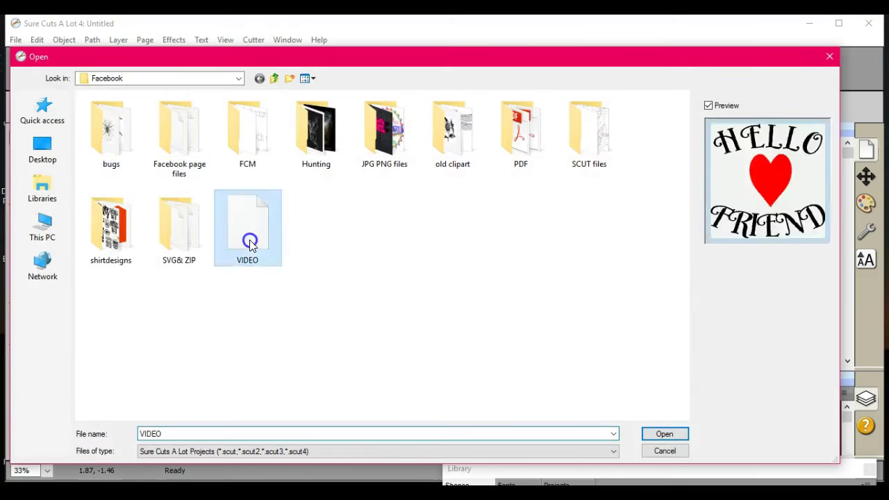
left_click(213, 266)
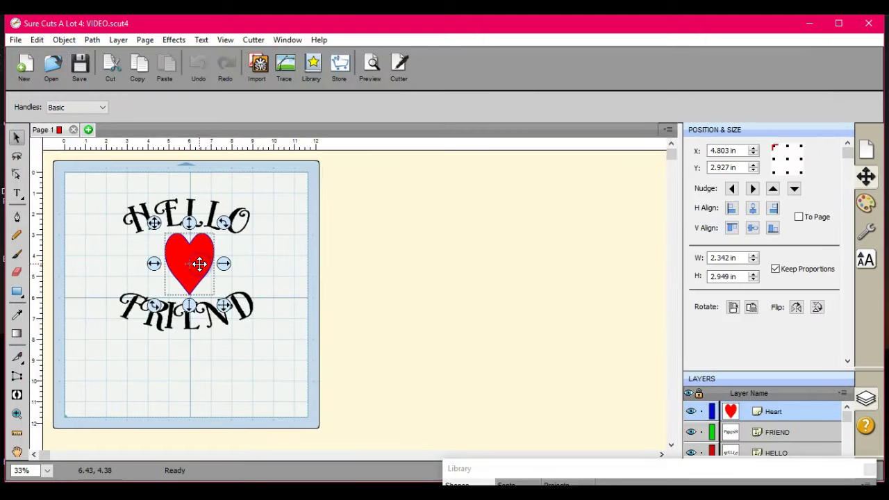
left_click(241, 311)
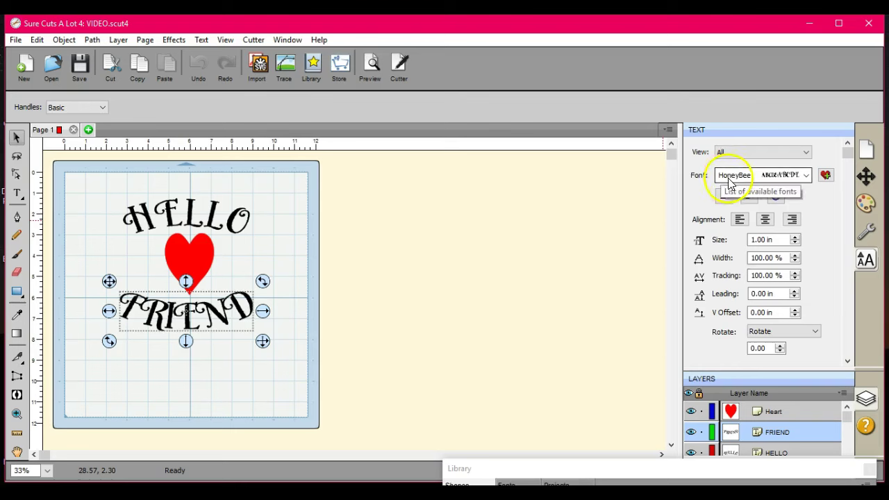
left_click(236, 220)
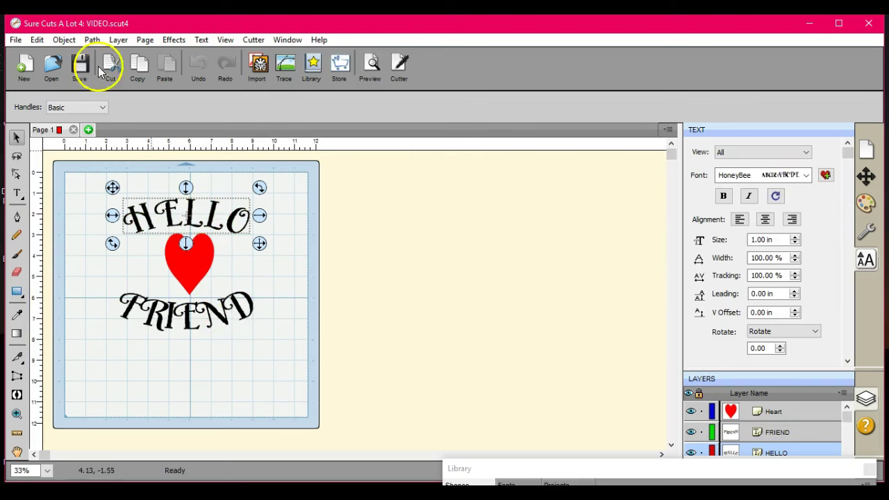
Step: Create Page 2, type HAPPY BIRTHDAY on it, and enlarge the text proportionally
left_click(89, 130)
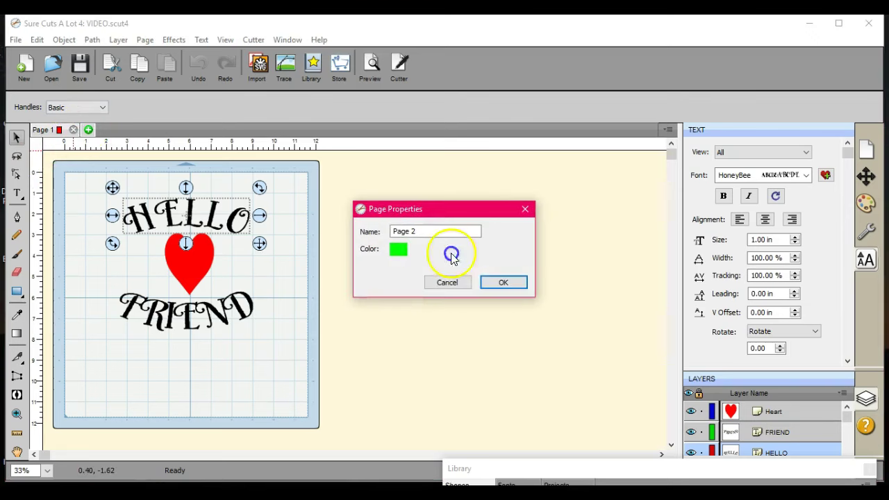
left_click(512, 284)
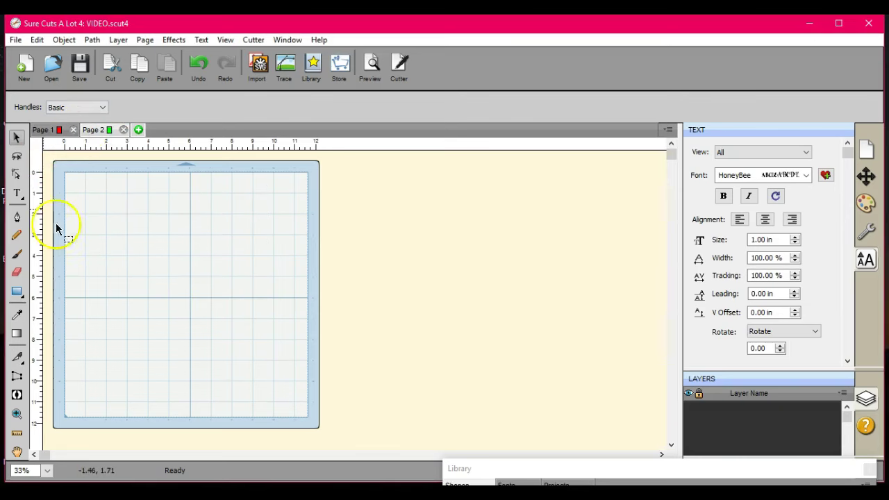
left_click(18, 198)
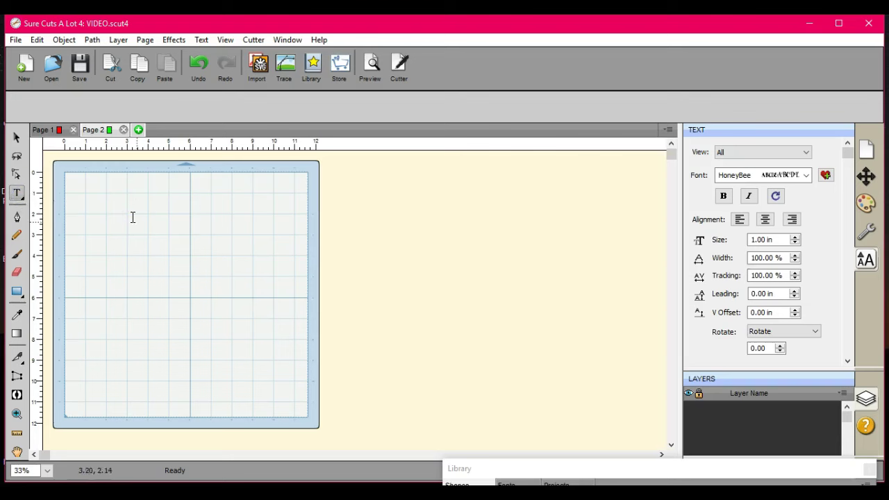
left_click(133, 218)
type("Happy")
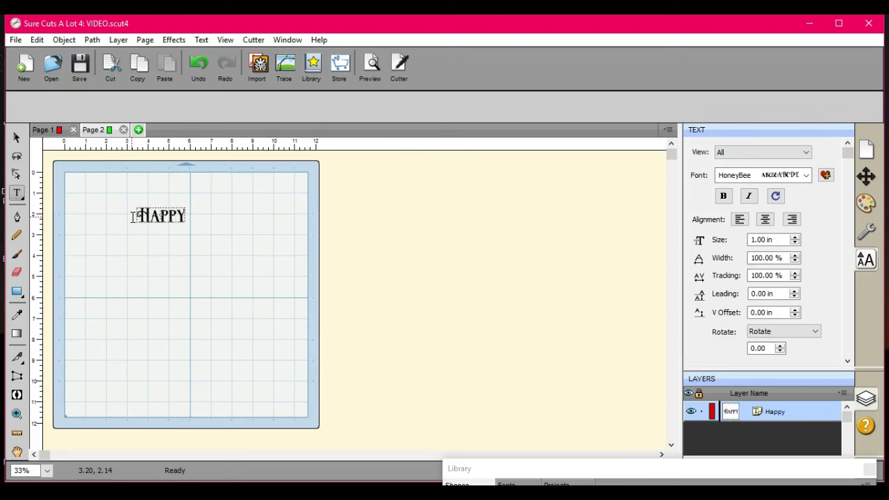
type("BIRT")
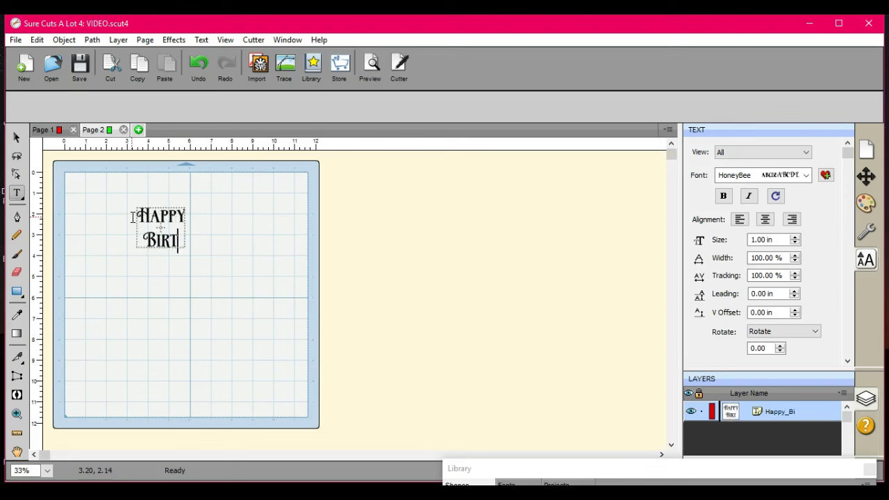
type("HDAY")
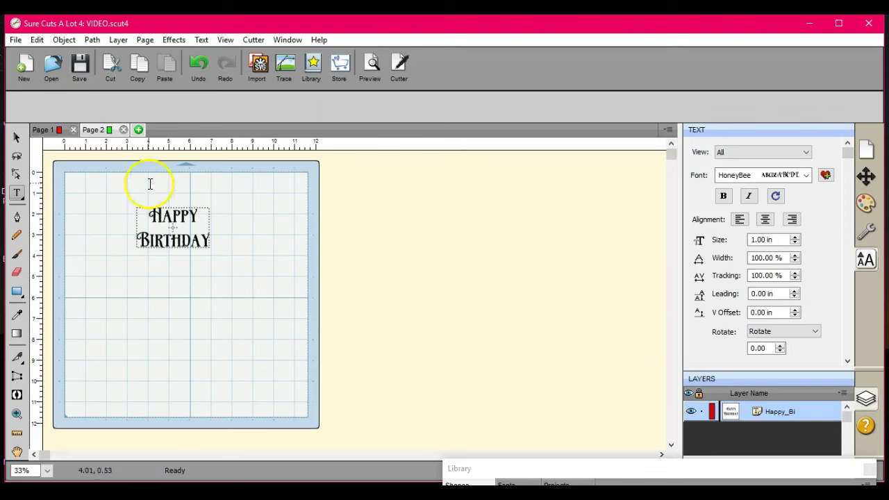
left_click(16, 137)
left_click_drag(219, 258, 291, 338)
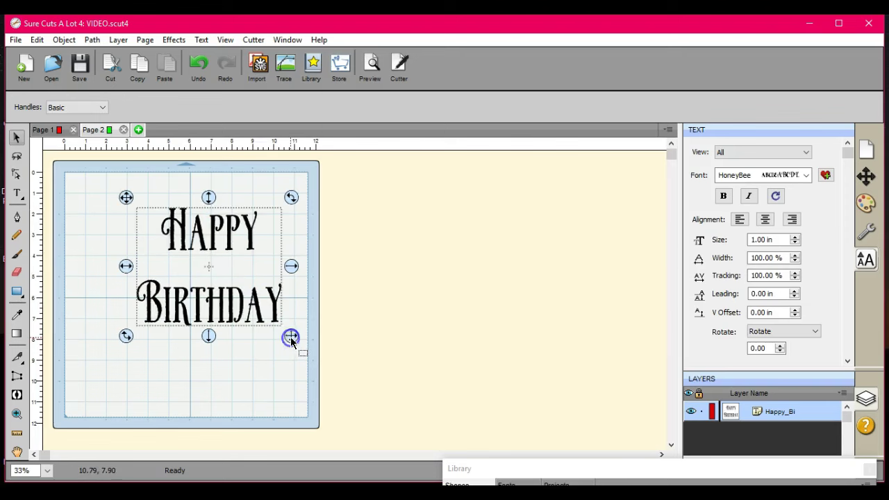
Step: List Favorites fonts, apply DomLovesMary Contextual to HAPPY BIRTHDAY, and nudge it left
left_click(808, 152)
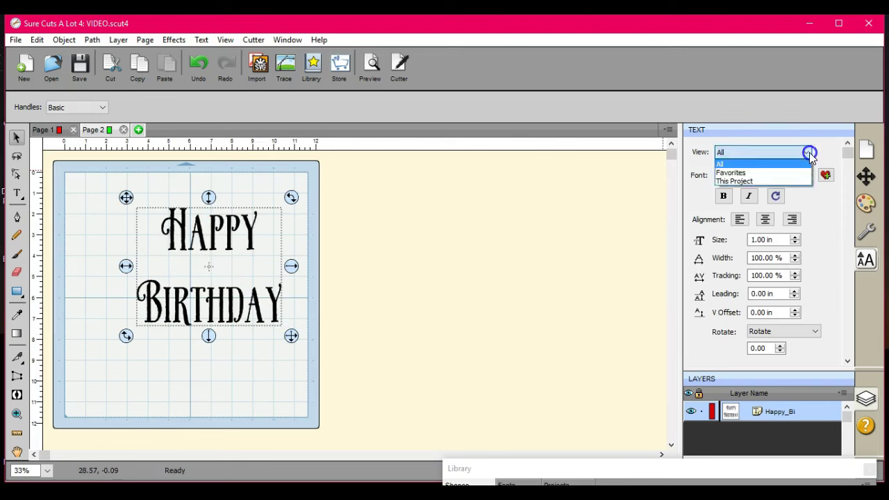
left_click(803, 173)
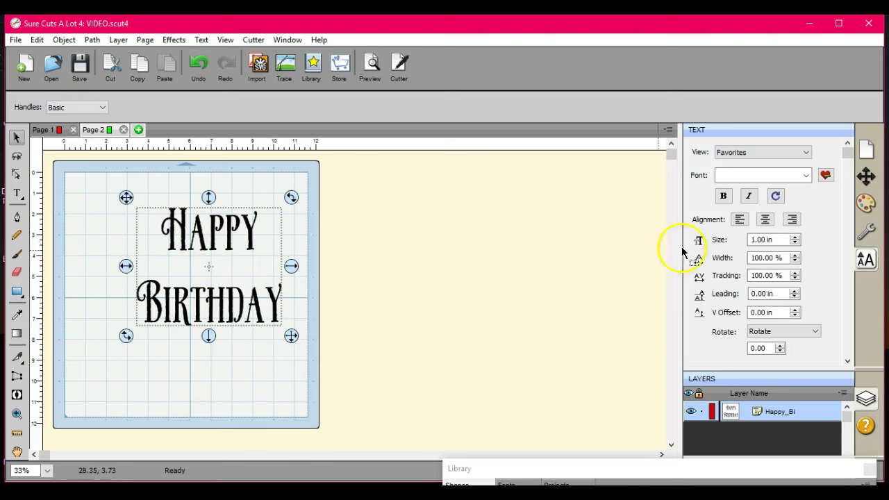
left_click(808, 178)
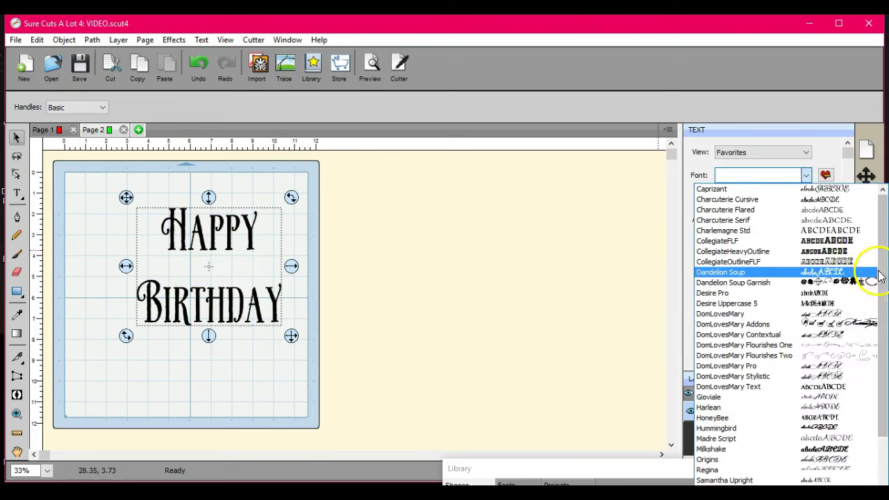
left_click_drag(883, 256, 883, 288)
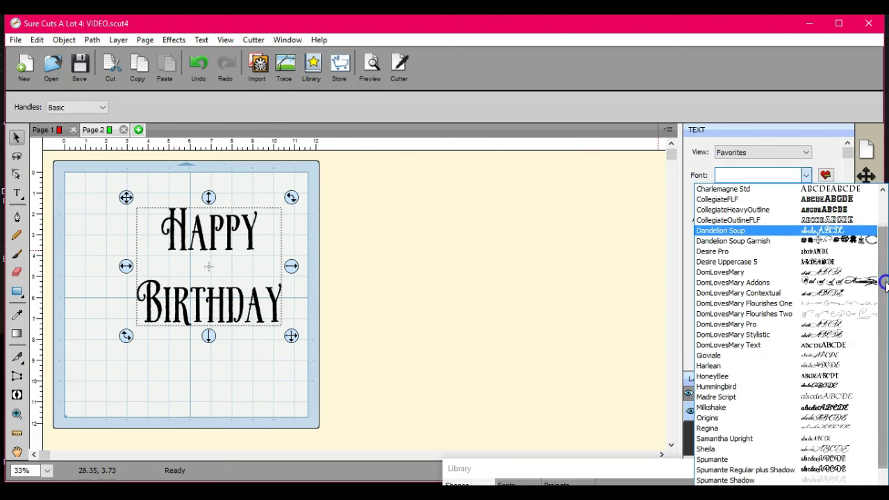
left_click(834, 293)
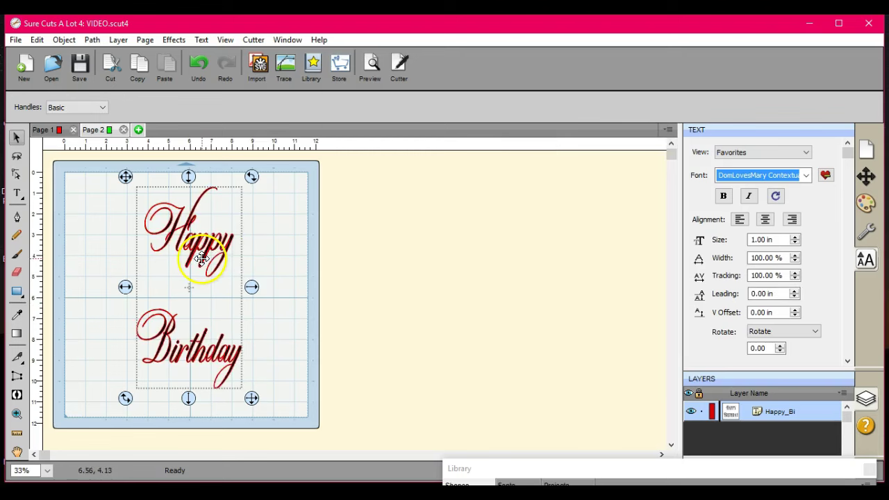
left_click_drag(198, 258, 189, 257)
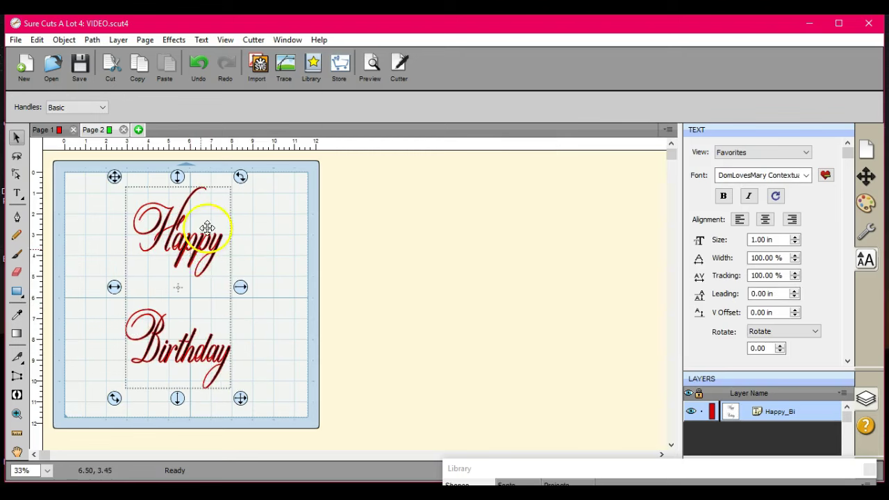
Step: Save the project as vid1 with Save Project As, then close the program
left_click(14, 40)
left_click(32, 103)
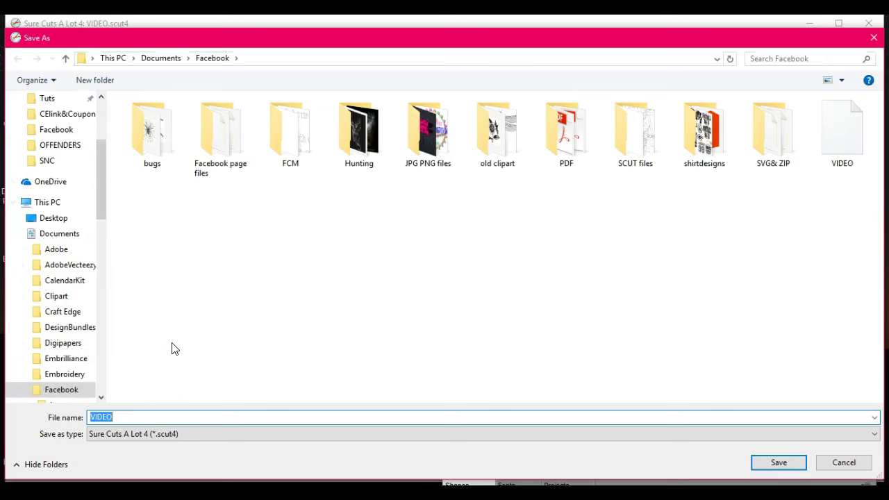
type("id1")
key("Return")
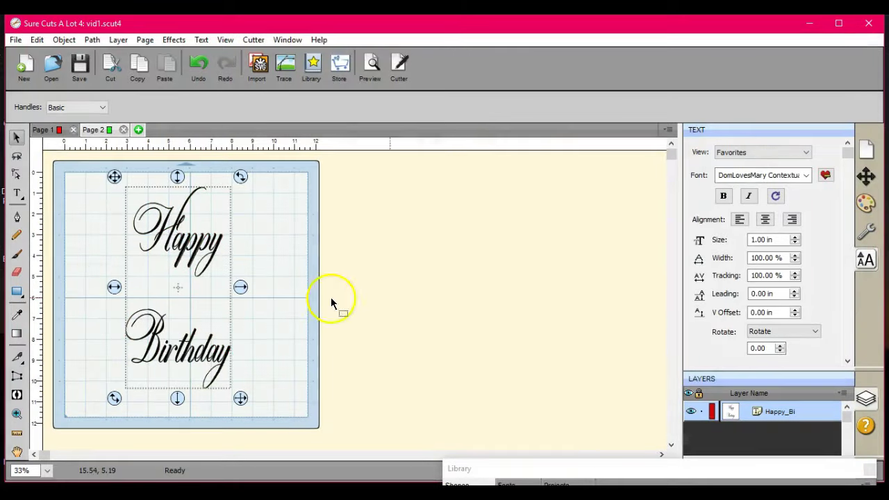
left_click(870, 24)
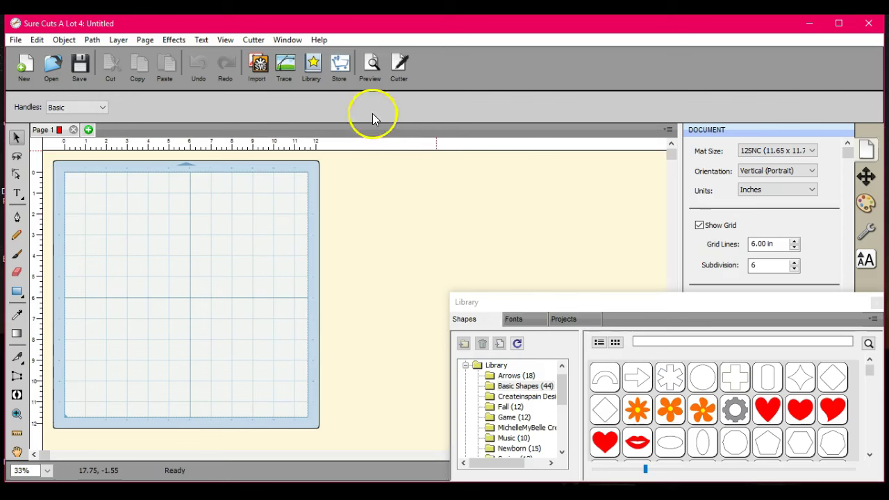
Step: Reopen vid1, confirm Happy Birthday still uses DomLovesMary Contextual, and view Page 1
left_click(48, 69)
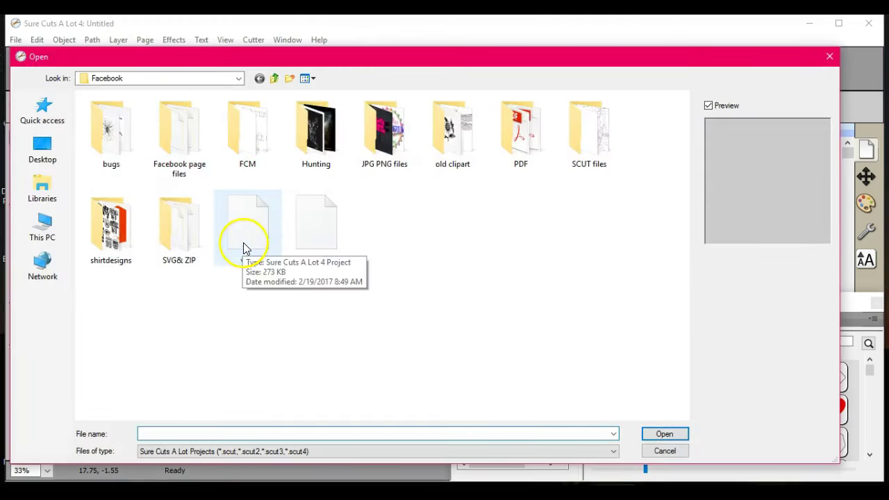
double_click(243, 249)
left_click(174, 324)
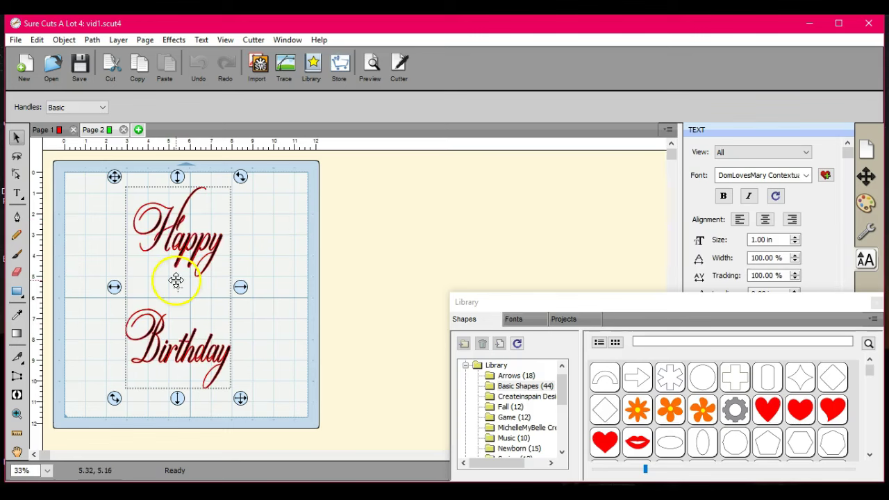
left_click(52, 130)
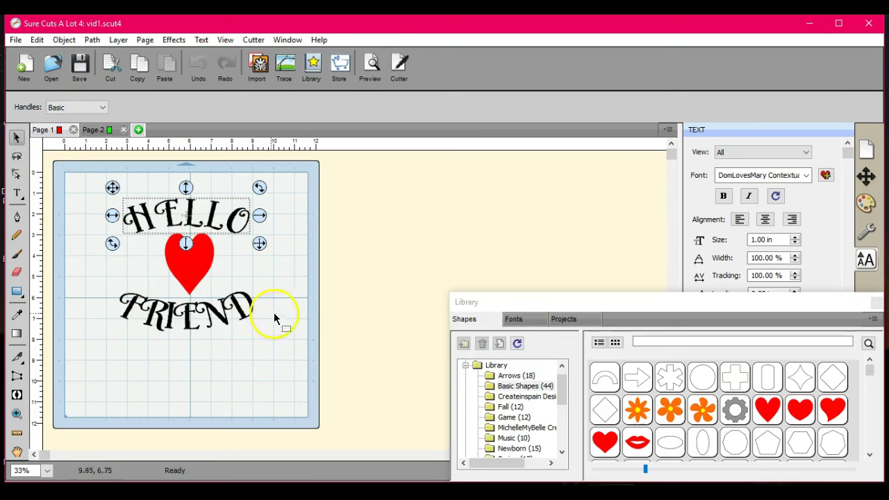